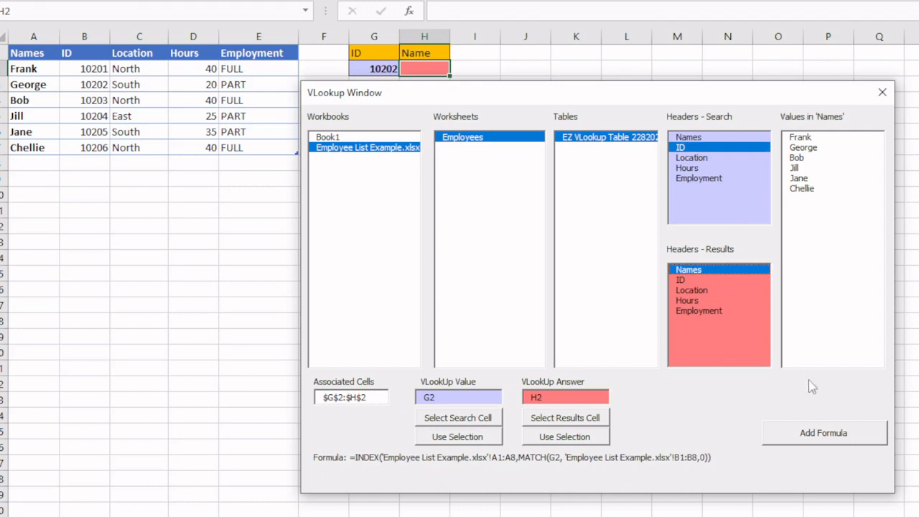
Add the lookup formula to H2 that returns the employee name matching the ID in G2
{"action": "left_click", "coordinate": [814, 433]}
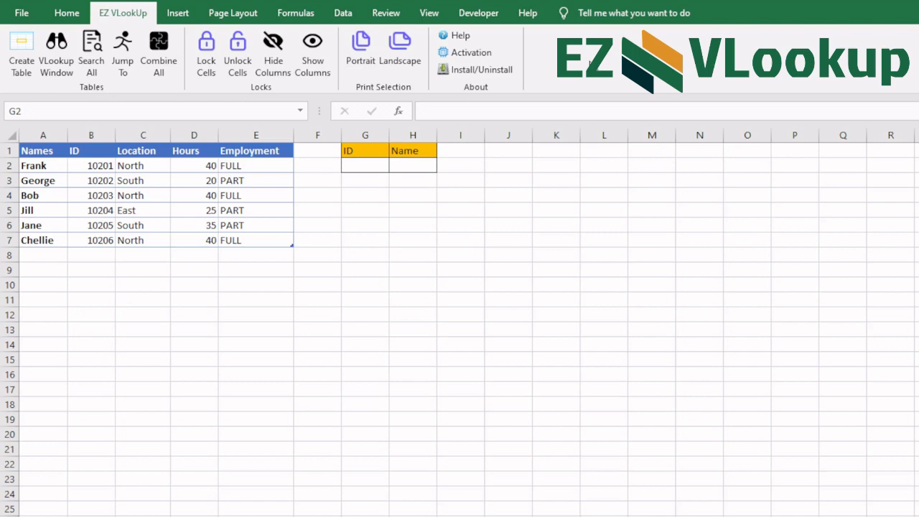
Enter the ID of the table's second employee in G2, under the ID header
{"action": "key", "text": "shift+Right"}
{"action": "left_click", "coordinate": [356, 213]}
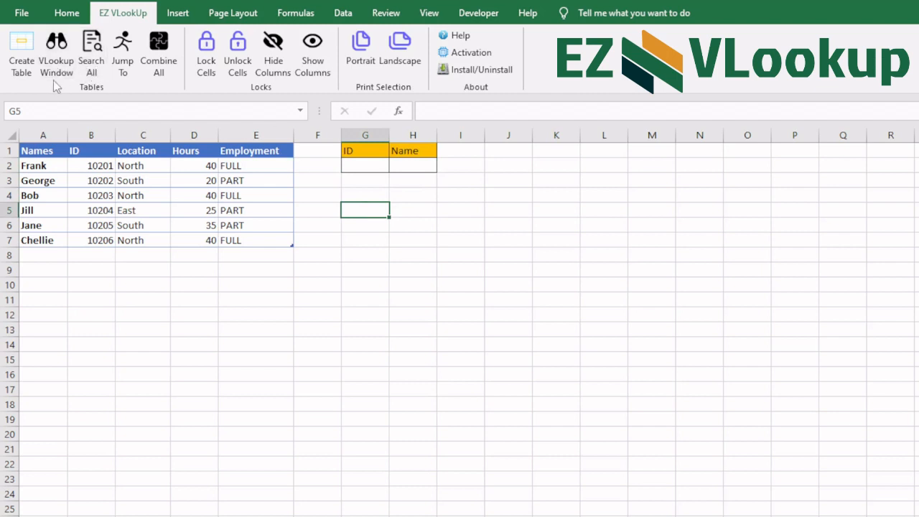
{"action": "left_click", "coordinate": [365, 169]}
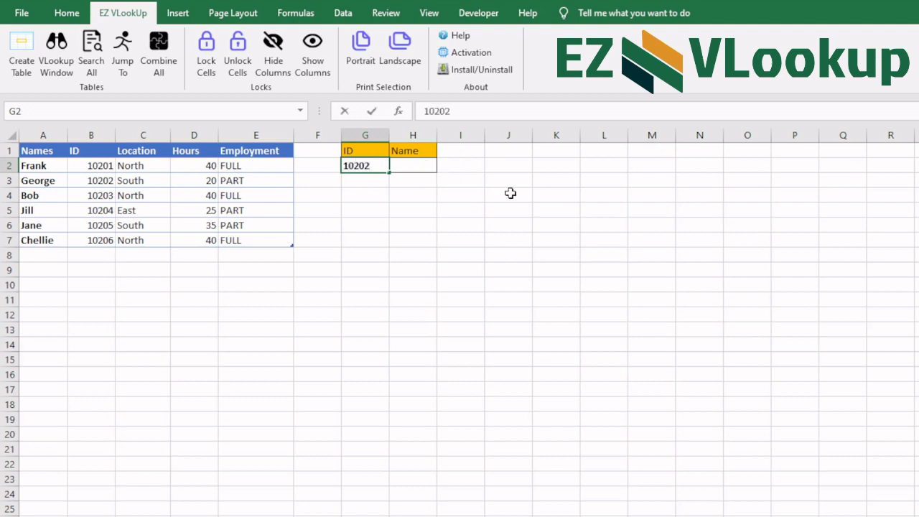
{"action": "left_click", "coordinate": [400, 166]}
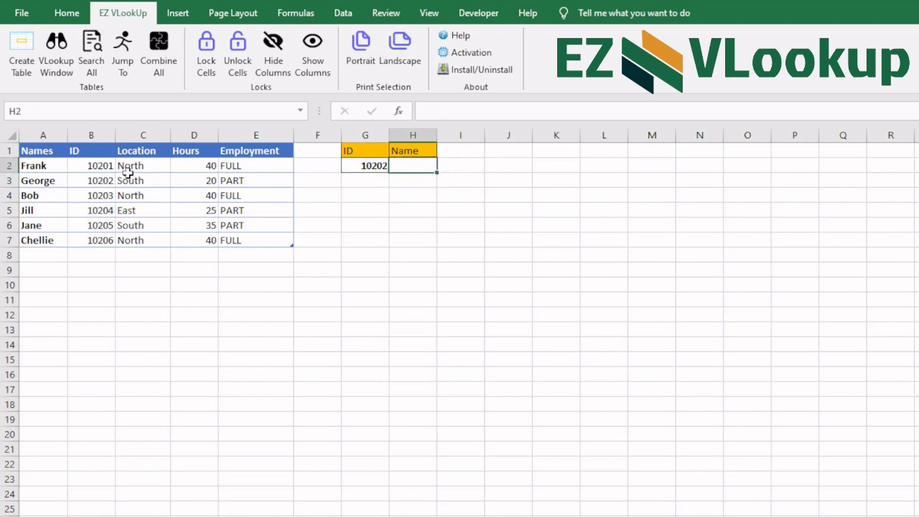
{"action": "left_click_drag", "start_coordinate": [279, 246], "coordinate": [41, 151]}
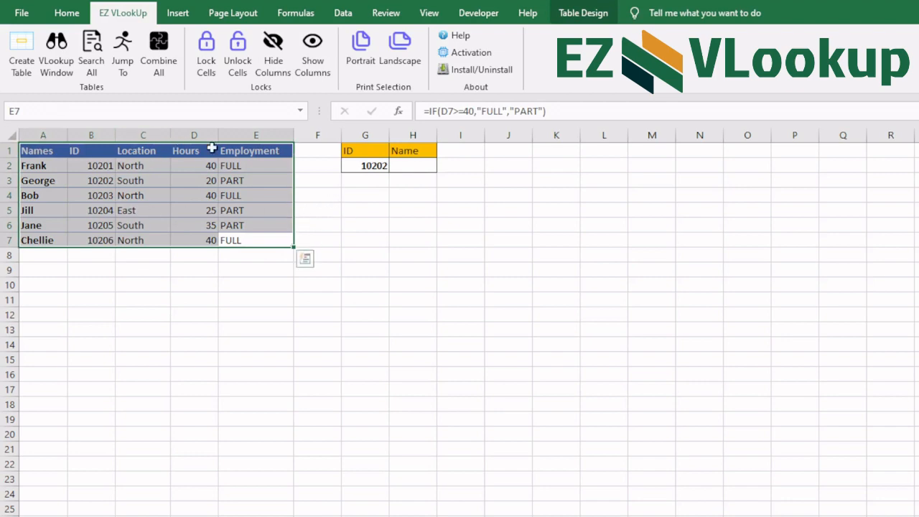
{"action": "left_click", "coordinate": [344, 174]}
{"action": "left_click", "coordinate": [414, 164]}
{"action": "type", "text": "=vlookup("}
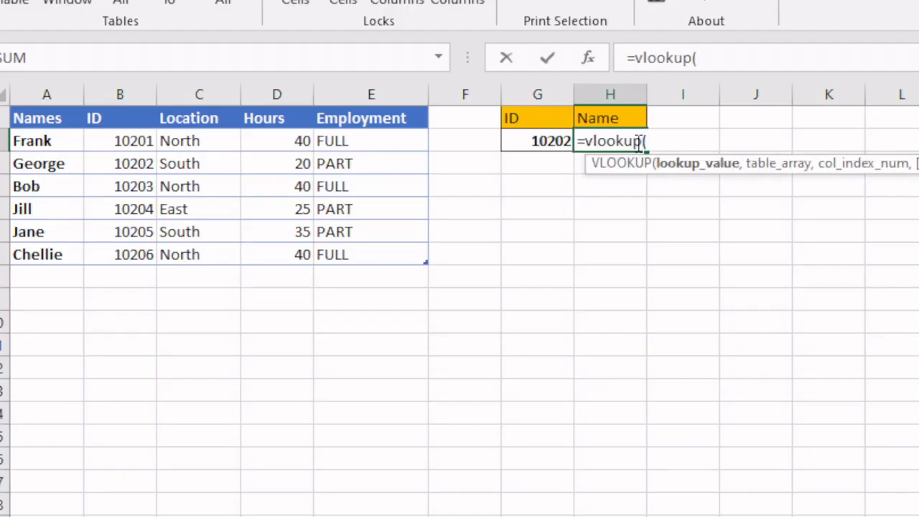
{"action": "left_click", "coordinate": [532, 141]}
{"action": "type", "text": ","}
{"action": "left_click_drag", "start_coordinate": [57, 141], "coordinate": [364, 254]}
{"action": "type", "text": ","}
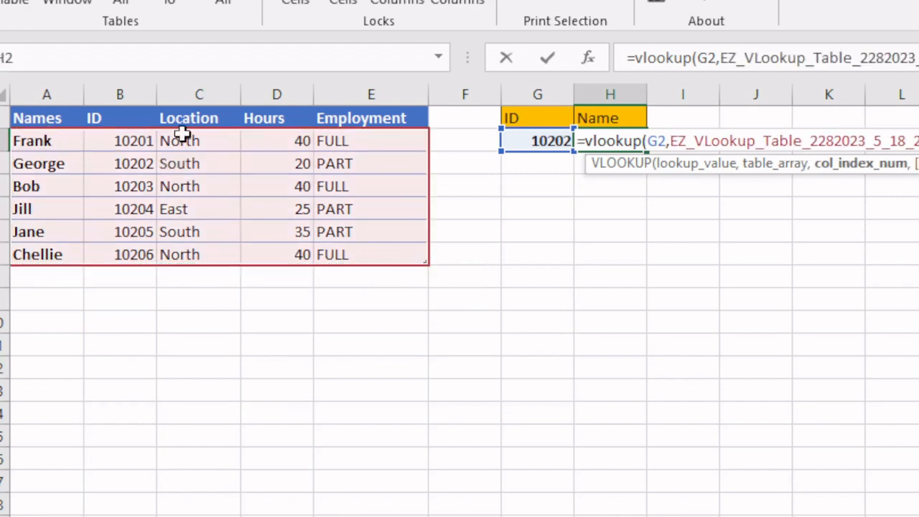
{"action": "key", "text": "Return"}
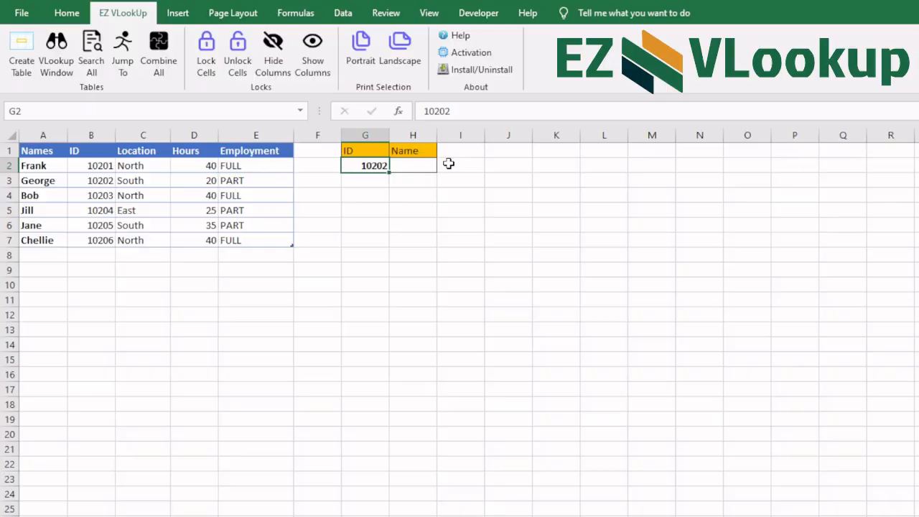
Open the VLookup Window and assign G2 as the lookup value cell and H2 as the answer cell
{"action": "left_click", "coordinate": [407, 165]}
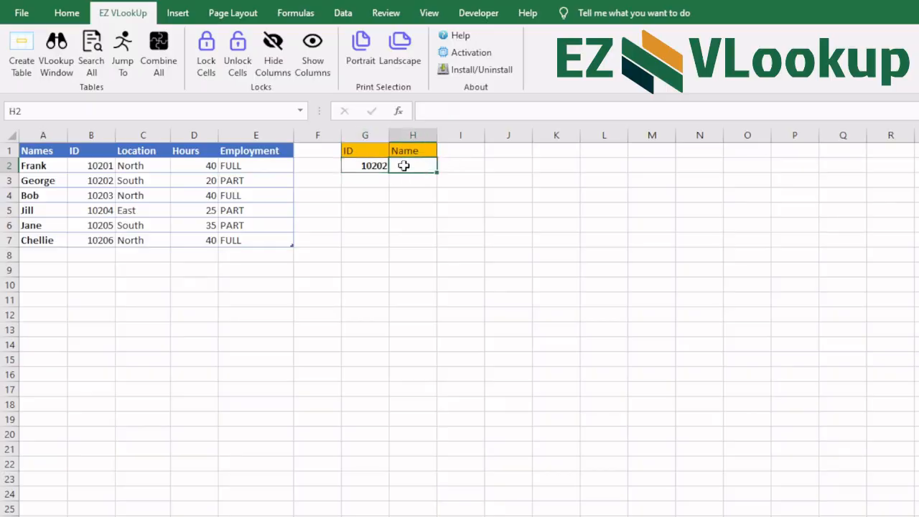
{"action": "left_click", "coordinate": [66, 74]}
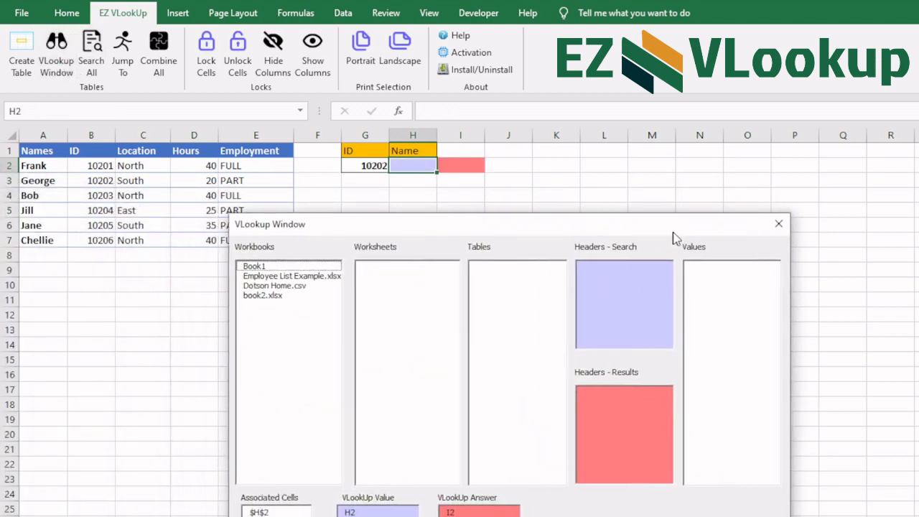
{"action": "left_click", "coordinate": [374, 513]}
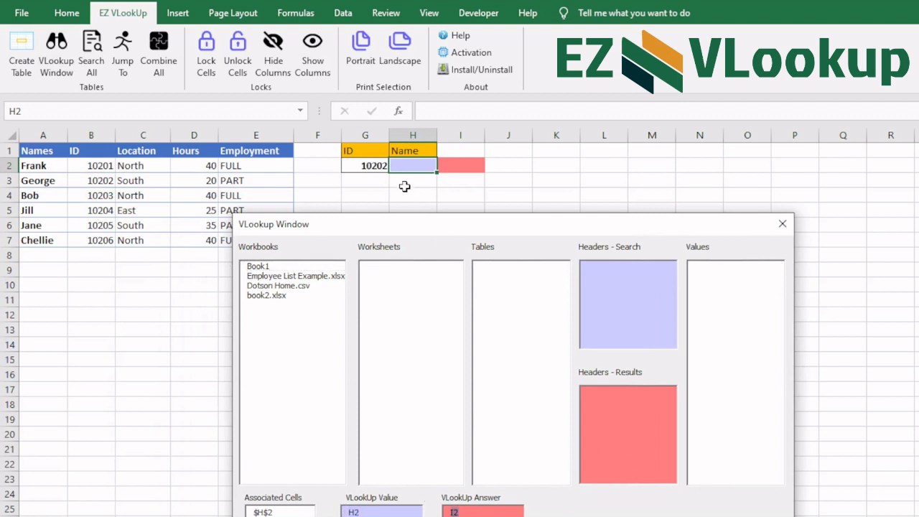
{"action": "left_click", "coordinate": [372, 170]}
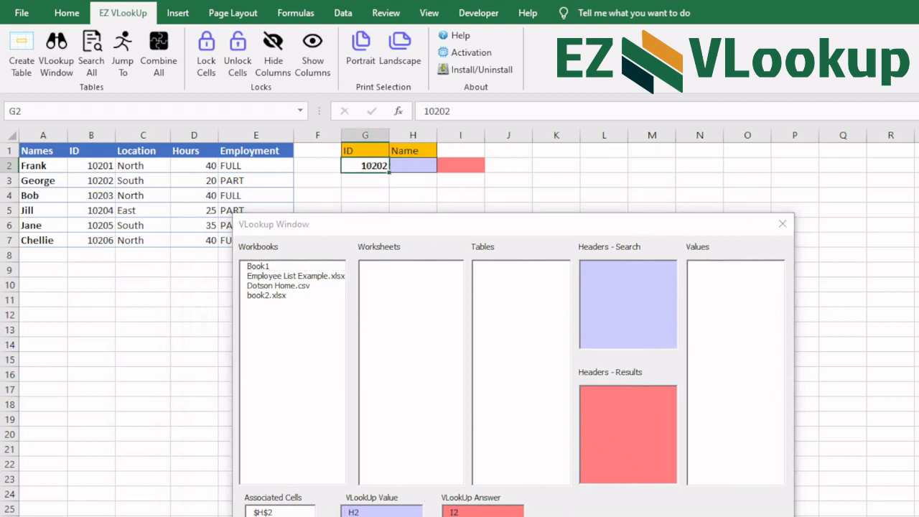
{"action": "left_click", "coordinate": [413, 168]}
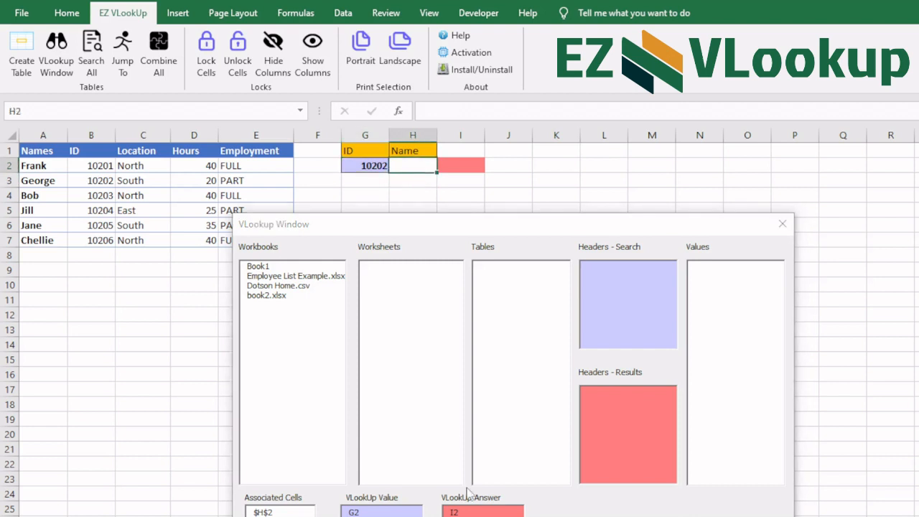
{"action": "left_click", "coordinate": [438, 506]}
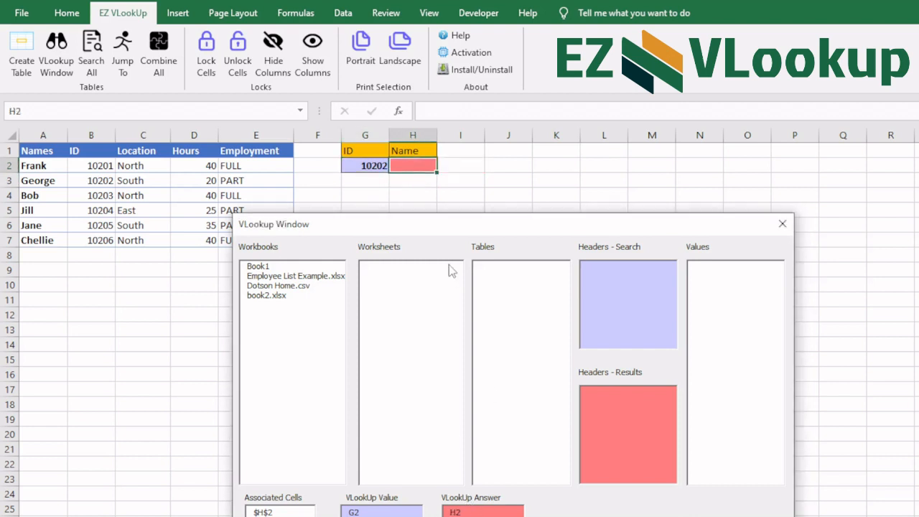
Choose the EZ VLookup table on the Employees worksheet of Employee List Example.xlsx as the lookup source
{"action": "left_click_drag", "start_coordinate": [498, 230], "coordinate": [716, 112]}
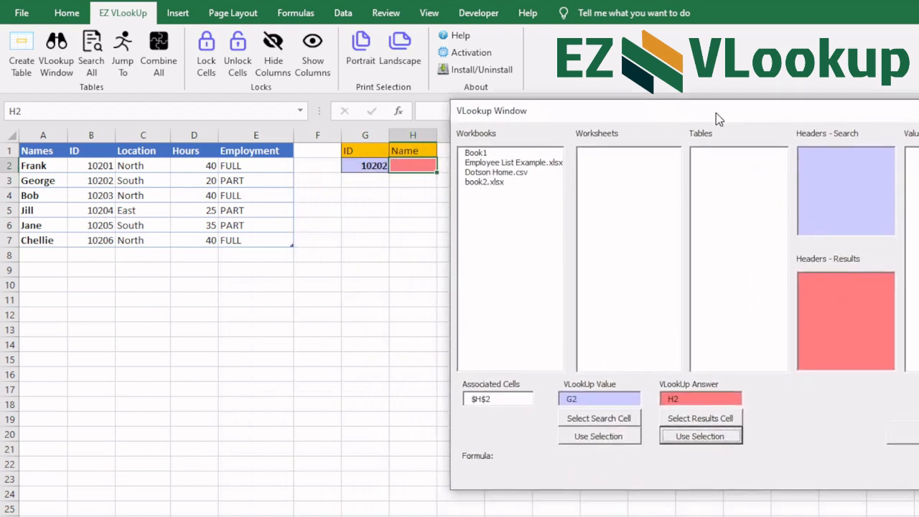
{"action": "left_click", "coordinate": [492, 164]}
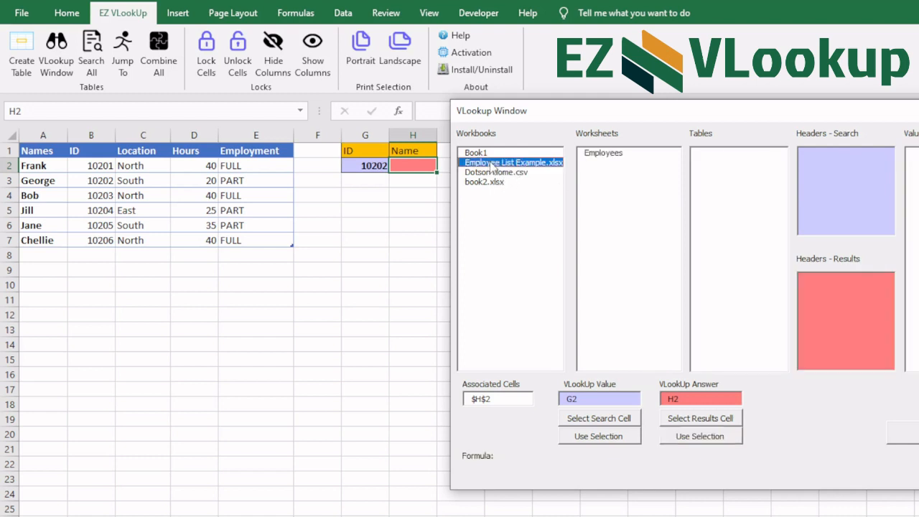
{"action": "left_click", "coordinate": [603, 155]}
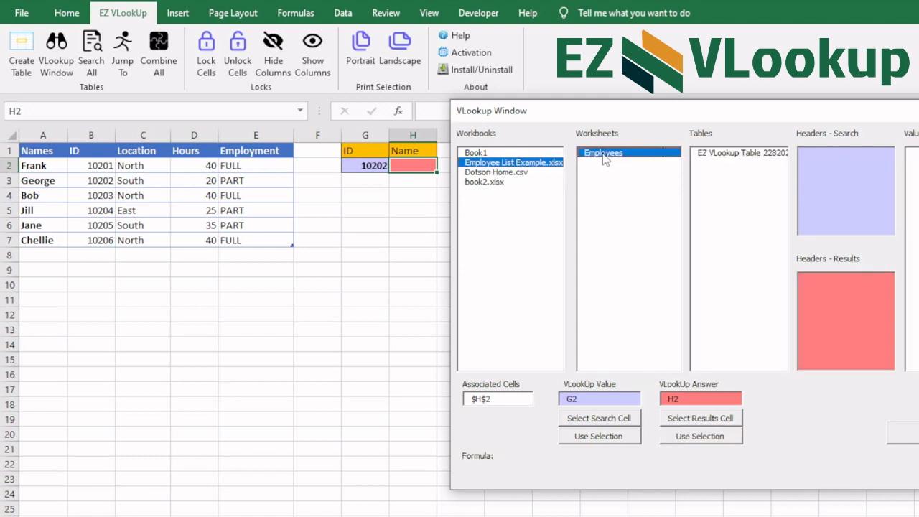
{"action": "left_click", "coordinate": [763, 157]}
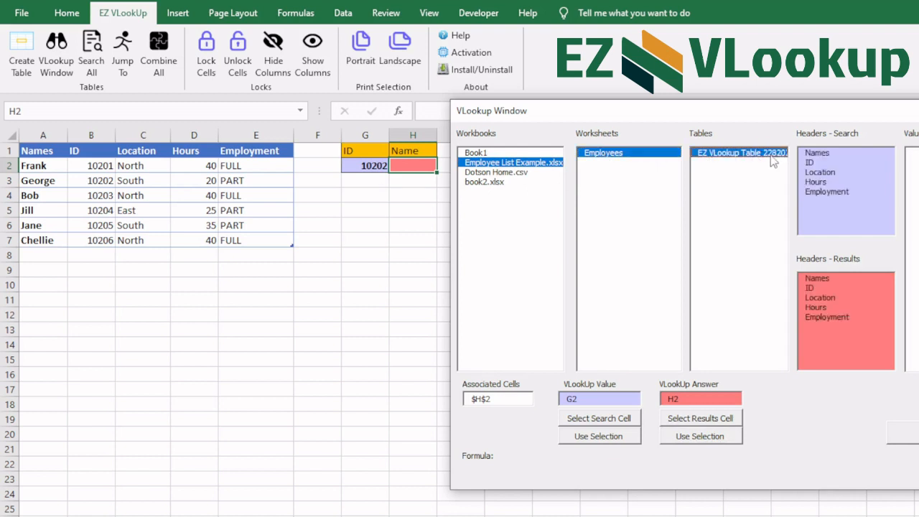
Set ID as the search header and Names as the results header for the lookup
{"action": "left_click_drag", "start_coordinate": [735, 107], "coordinate": [509, 183]}
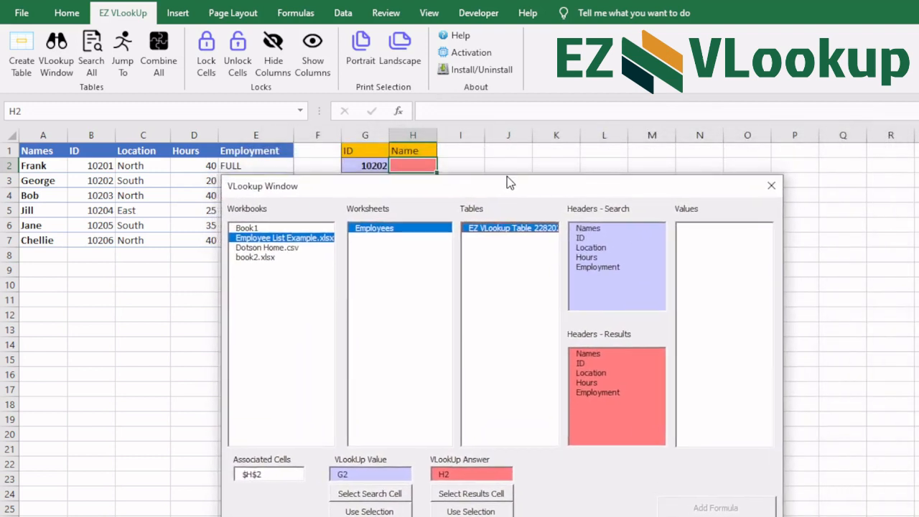
{"action": "left_click", "coordinate": [587, 239]}
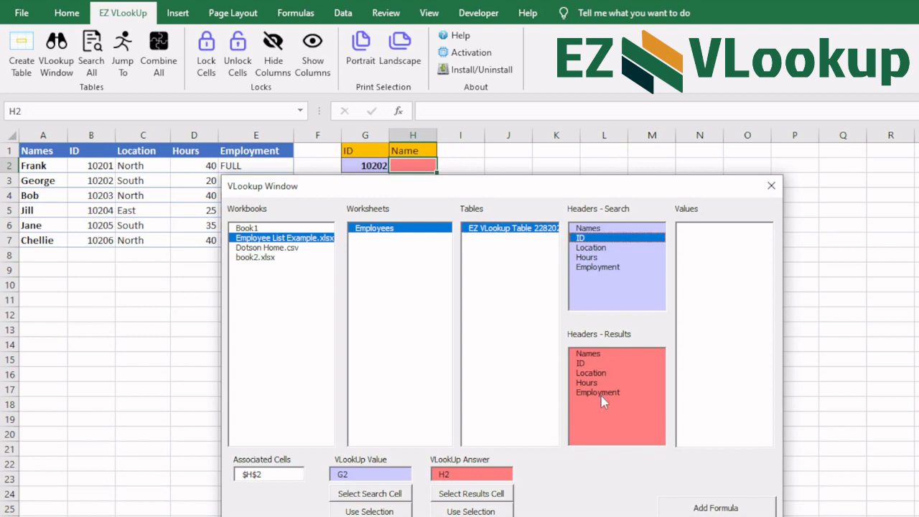
{"action": "left_click", "coordinate": [599, 355]}
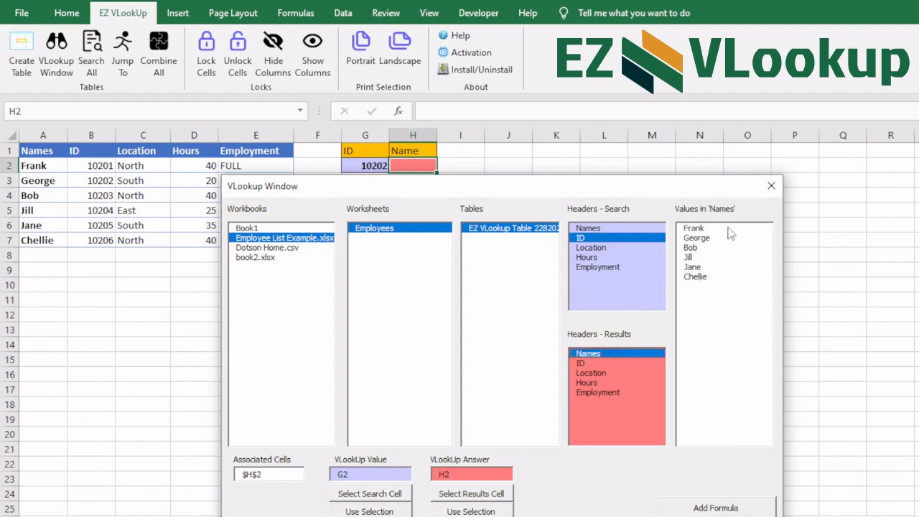
Add the generated INDEX/MATCH formula to H2 and close the VLookup Window
{"action": "left_click_drag", "start_coordinate": [668, 191], "coordinate": [697, 148]}
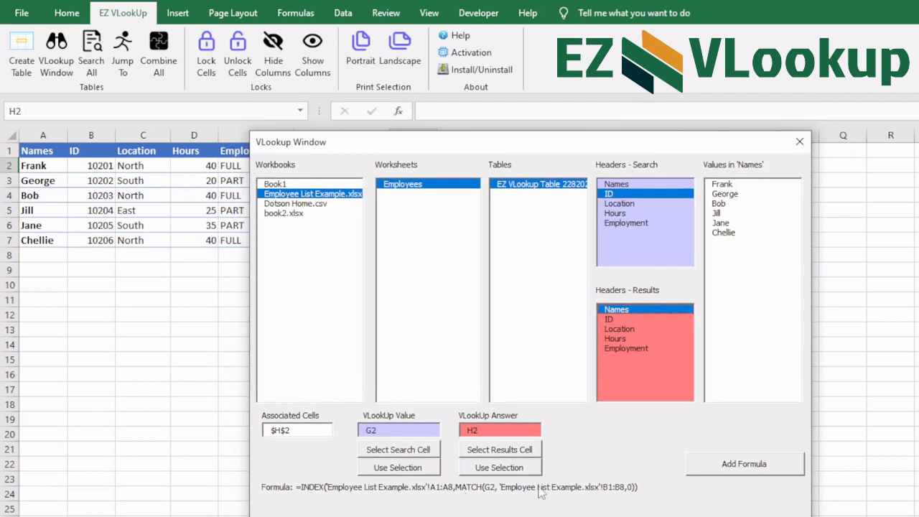
{"action": "left_click_drag", "start_coordinate": [575, 143], "coordinate": [553, 180]}
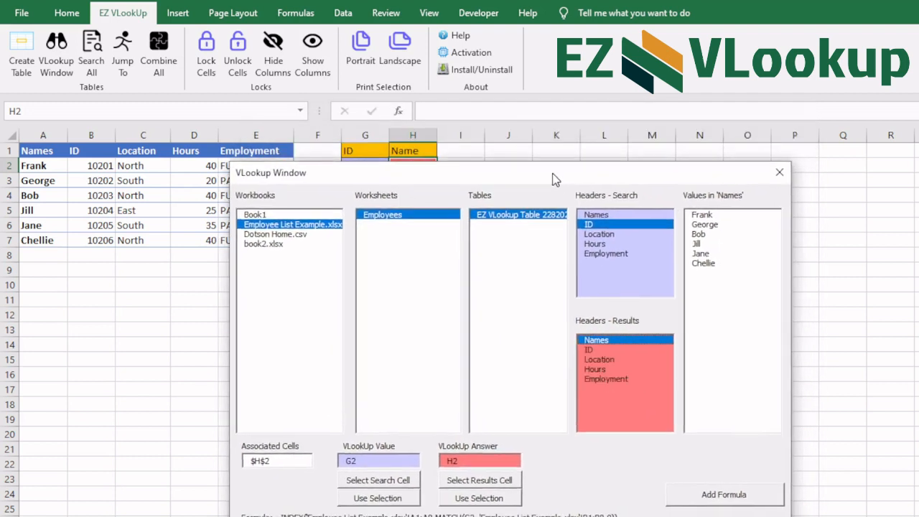
{"action": "left_click", "coordinate": [747, 505]}
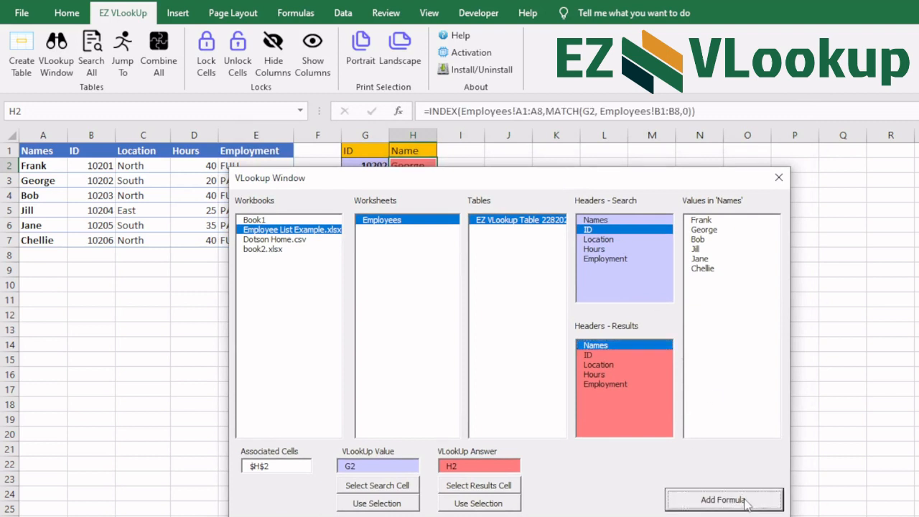
{"action": "left_click", "coordinate": [778, 178]}
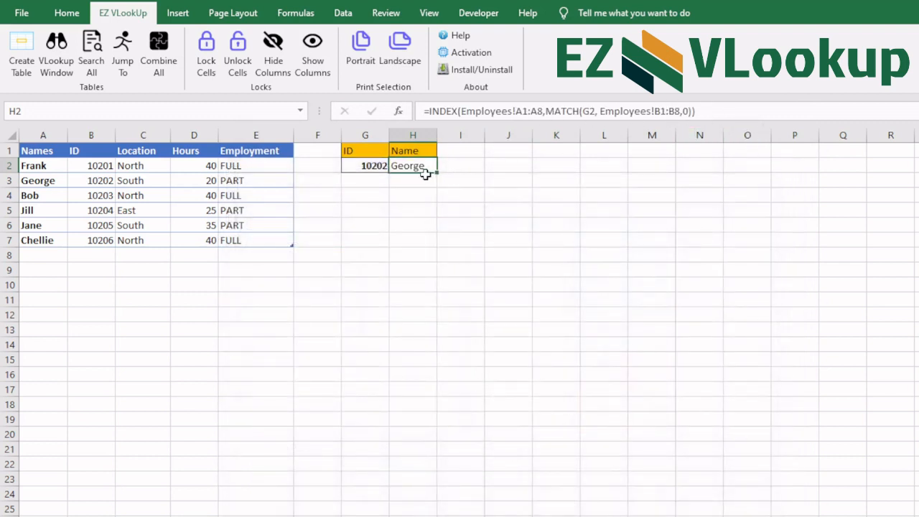
{"action": "left_click", "coordinate": [364, 166]}
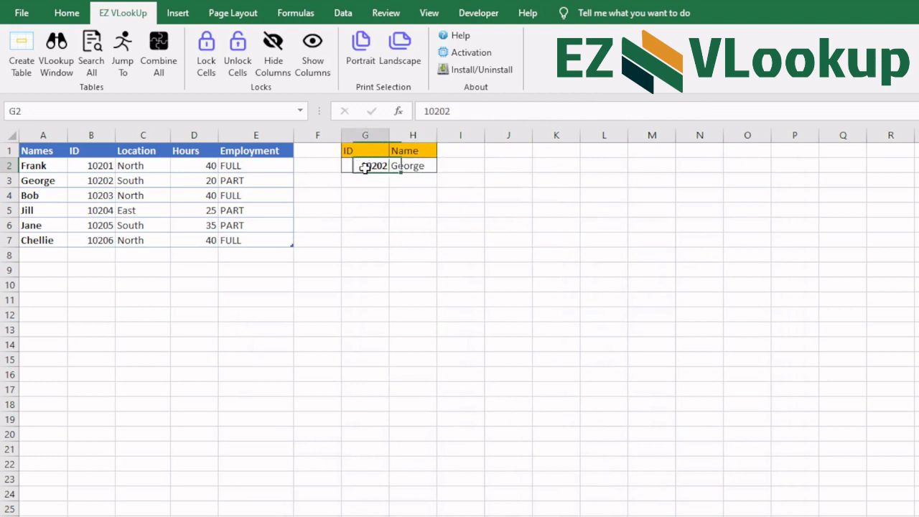
{"action": "mouse_move", "coordinate": [143, 182]}
{"action": "left_mouse_down"}
{"action": "mouse_move", "coordinate": [36, 180]}
{"action": "mouse_move", "coordinate": [158, 181]}
{"action": "left_mouse_up"}
{"action": "left_click", "coordinate": [326, 206]}
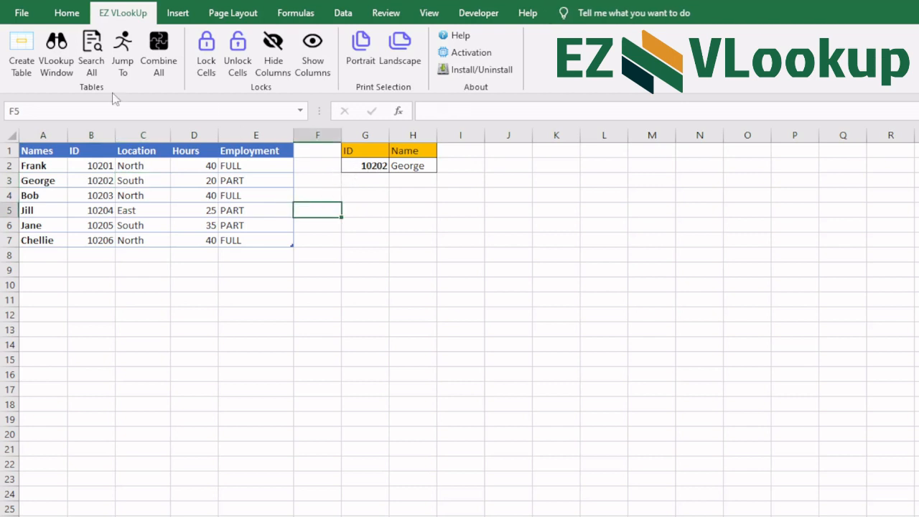
View the employee table's settings in the Table Maker and close it without saving
{"action": "left_click", "coordinate": [94, 167]}
{"action": "left_click", "coordinate": [21, 57]}
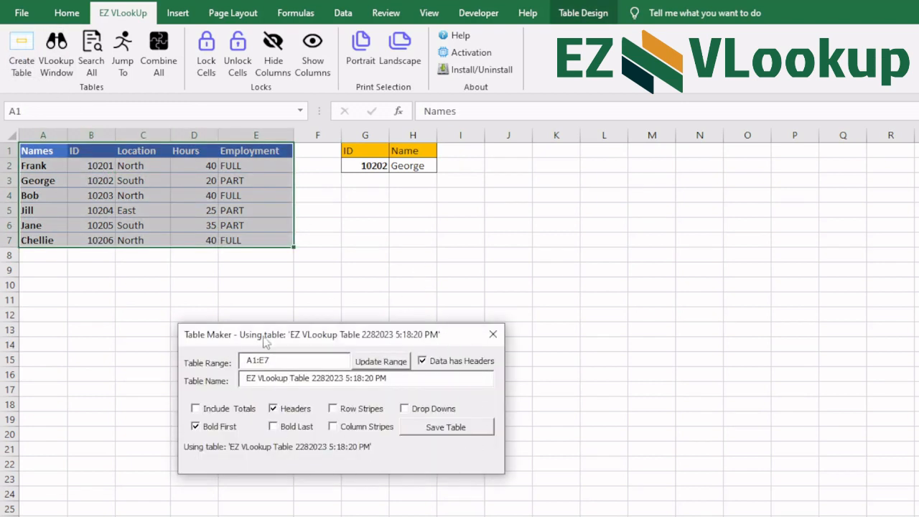
{"action": "left_click", "coordinate": [492, 334]}
{"action": "left_click", "coordinate": [385, 283]}
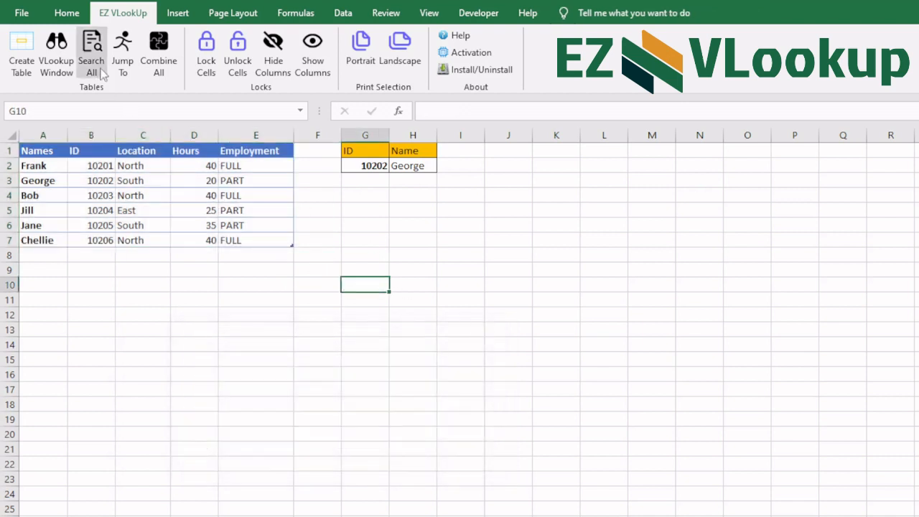
Preview Table1 of book2.xlsx in the Jump to Table list, and jump to the employee table on the Employees sheet
{"action": "left_click", "coordinate": [123, 61]}
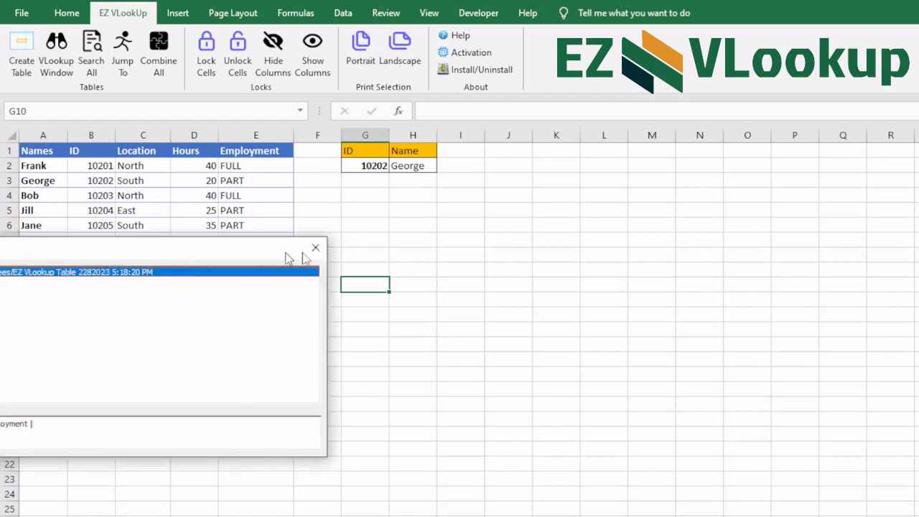
{"action": "left_click", "coordinate": [245, 329]}
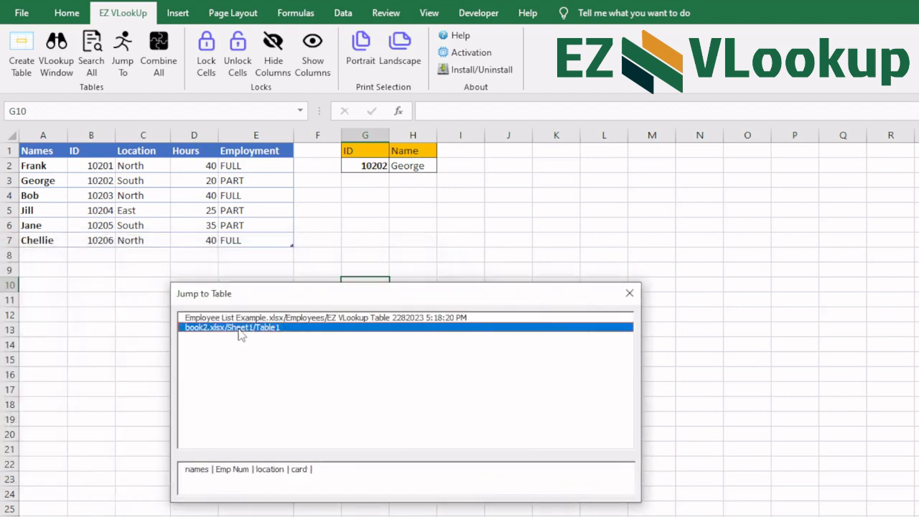
{"action": "left_click_drag", "start_coordinate": [278, 295], "coordinate": [727, 242]}
{"action": "left_click", "coordinate": [548, 227]}
{"action": "left_click", "coordinate": [686, 250]}
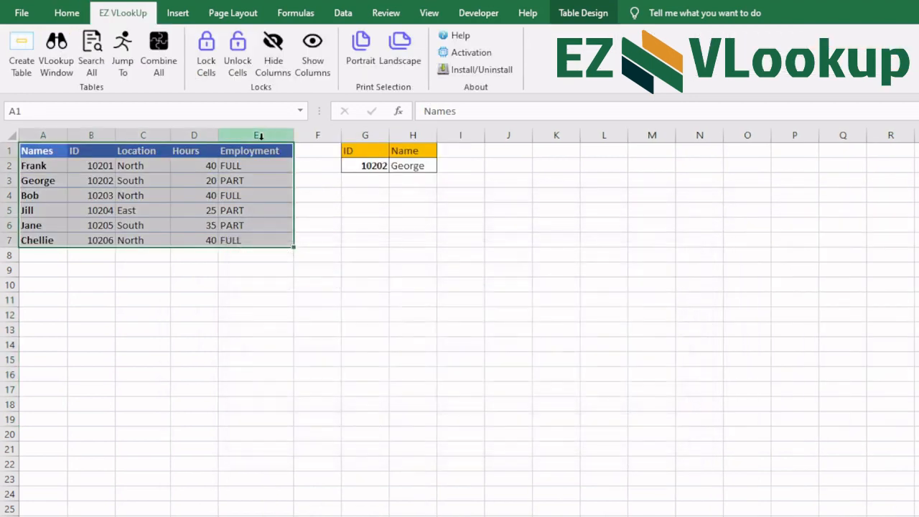
Hide the Hours column of the employee table
{"action": "left_click", "coordinate": [191, 135]}
{"action": "left_click", "coordinate": [273, 63]}
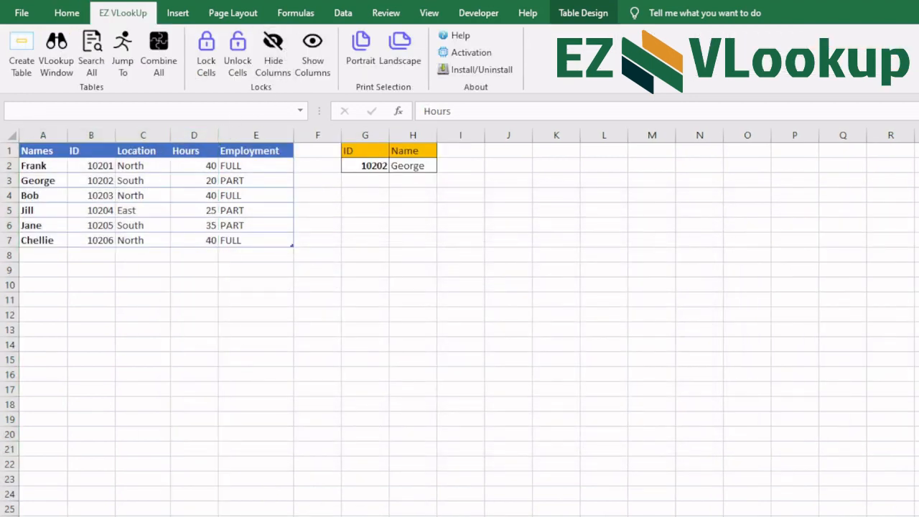